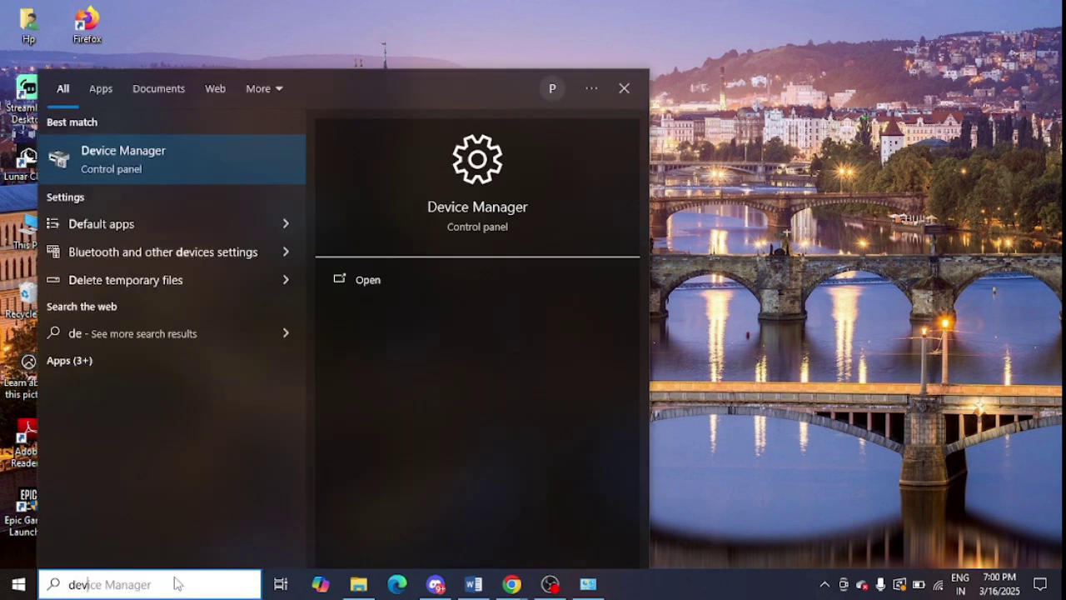
Check the driver options for the Intel(R) HD Graphics Family adapter under Display adapters, then close Device Manager.
key("Return")
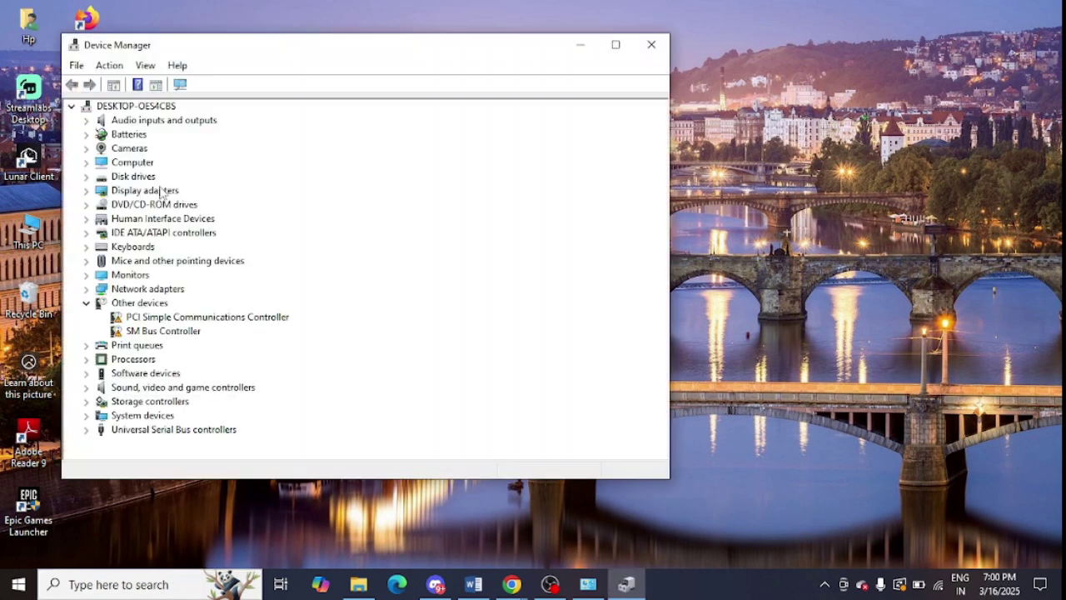
left_click(87, 191)
left_click(197, 205)
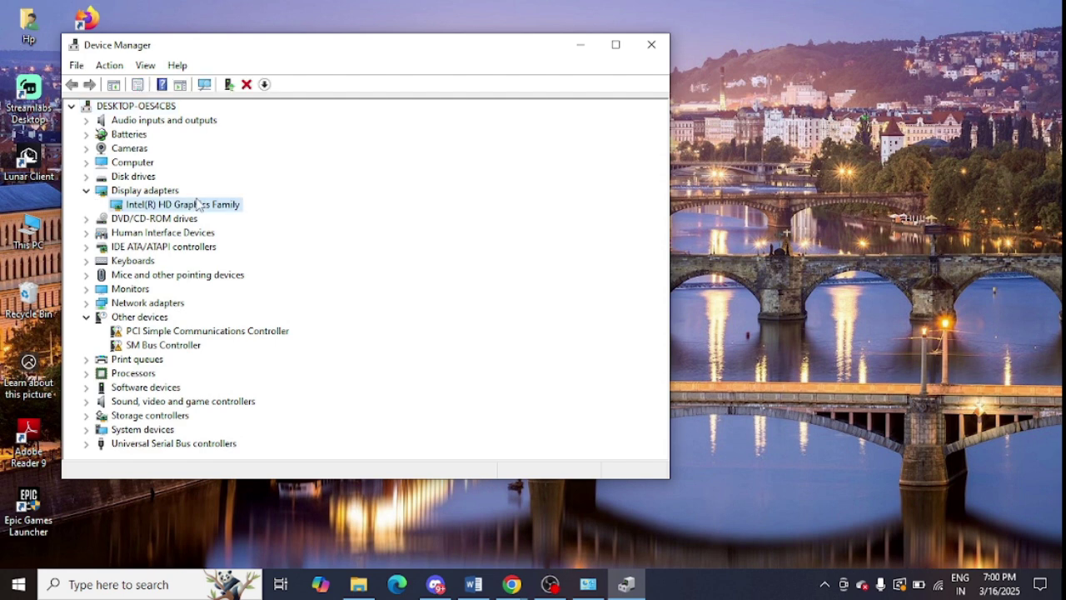
right_click(197, 205)
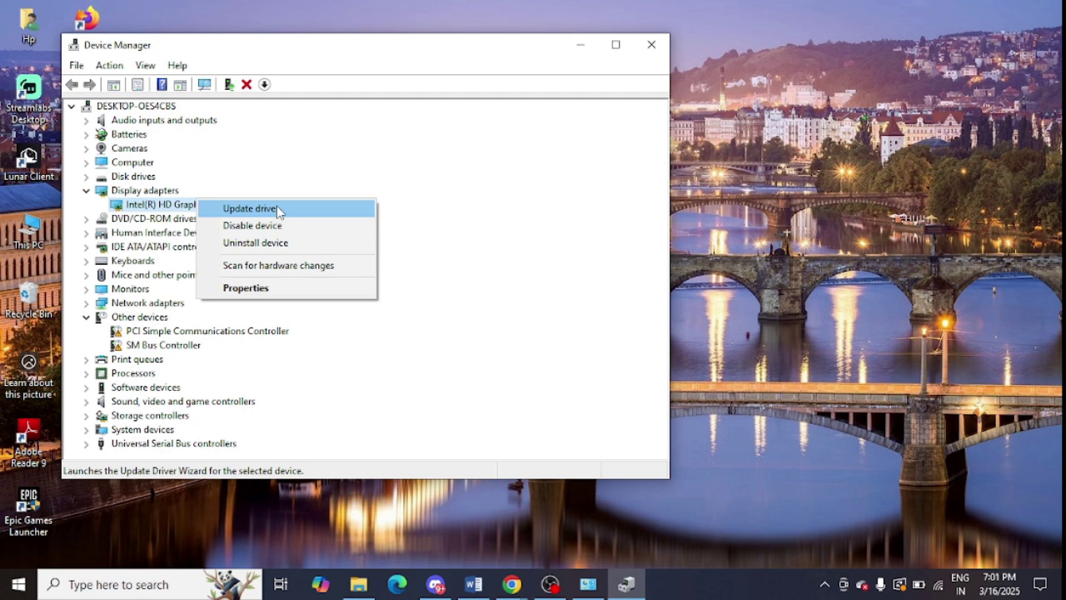
left_click(662, 40)
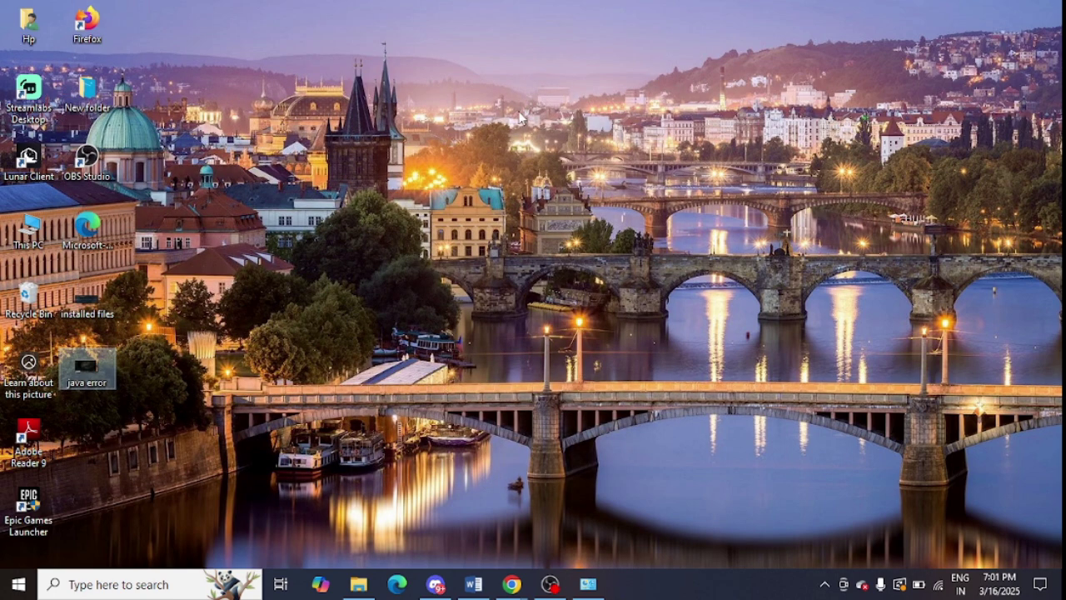
Run Minecraft Launcher as administrator from search, then search Windows for 'updates'.
left_click(109, 588)
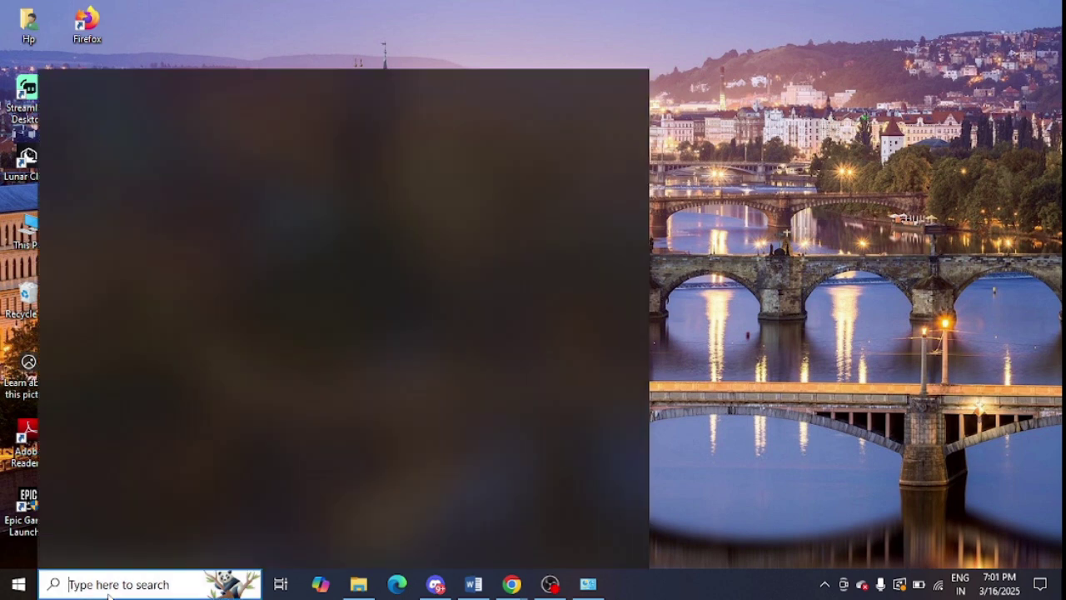
type("mi")
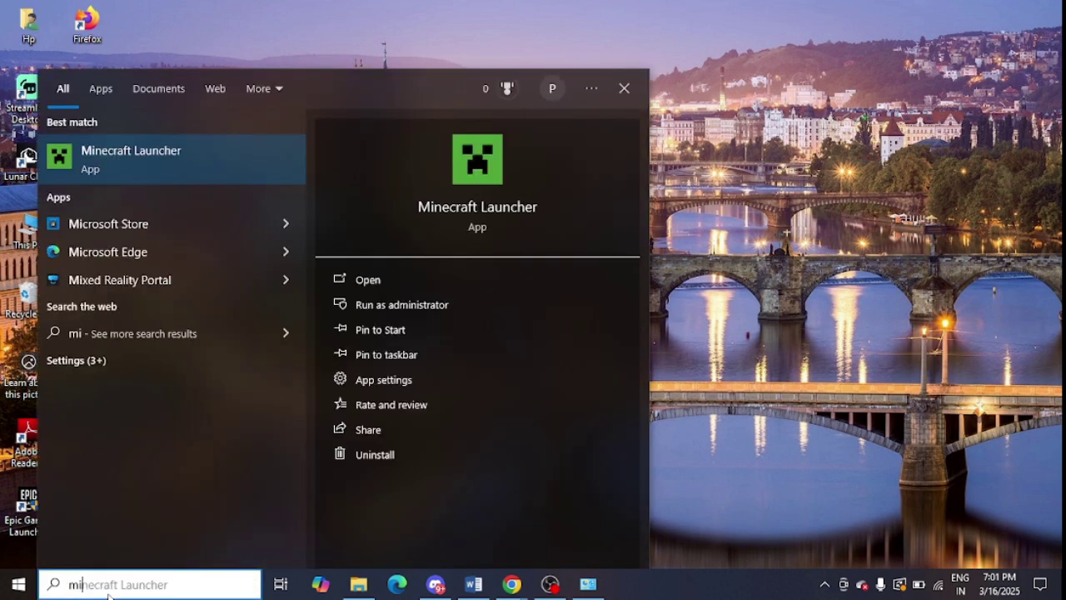
right_click(183, 156)
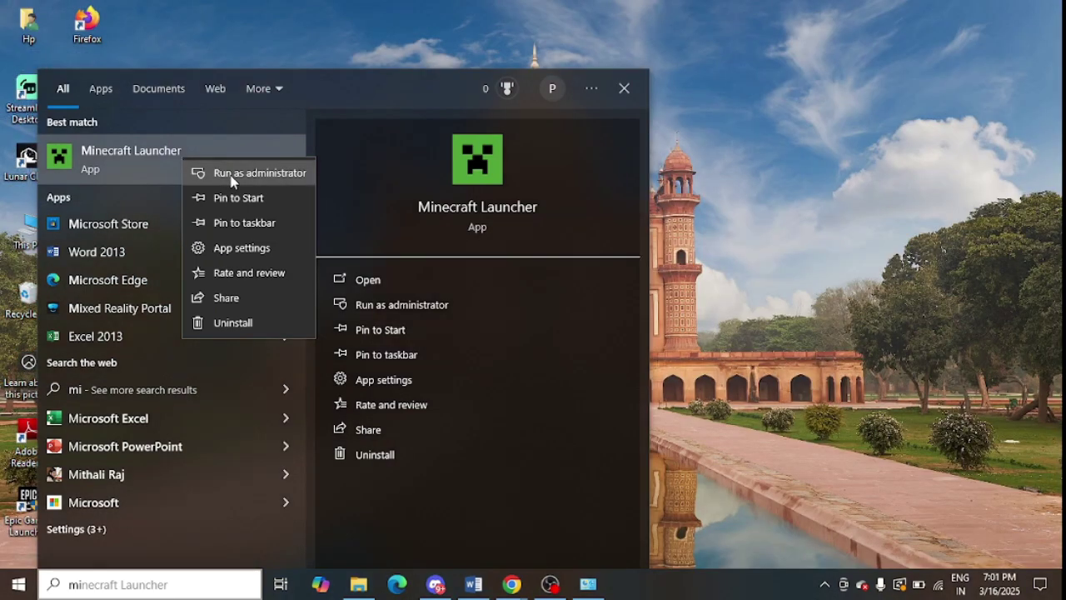
left_click(232, 181)
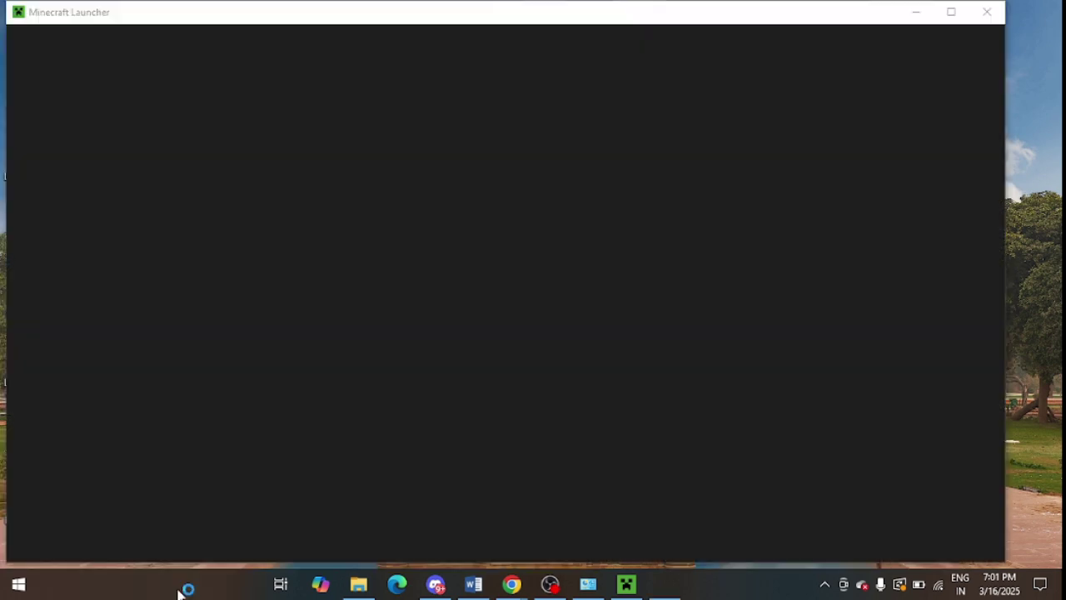
left_click(178, 588)
type("updates")
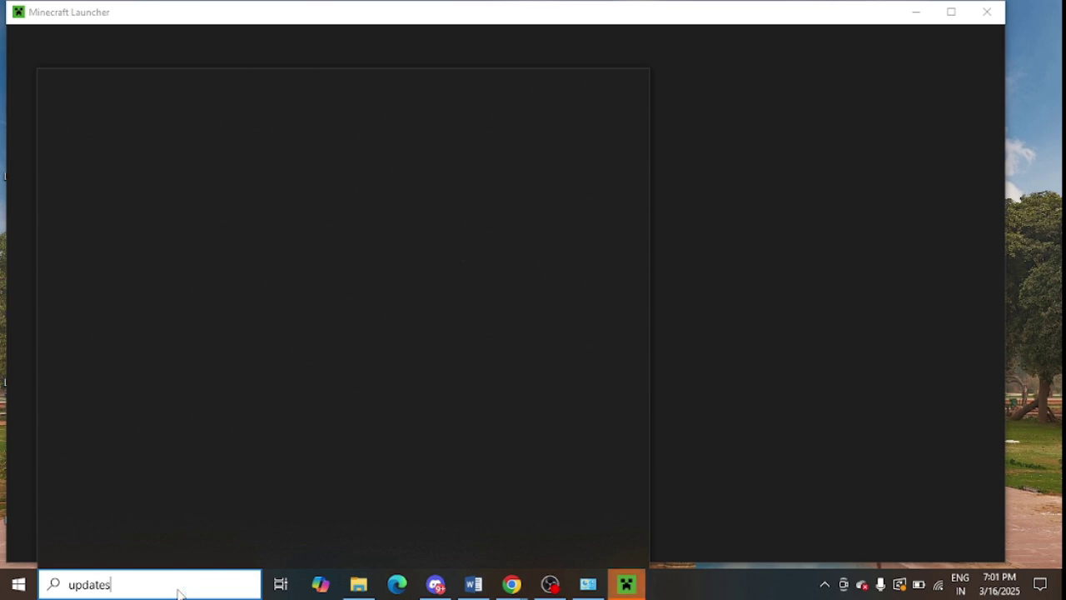
Review the 2025-03 cumulative update pending restart in Windows Update, then close Settings.
key("Return")
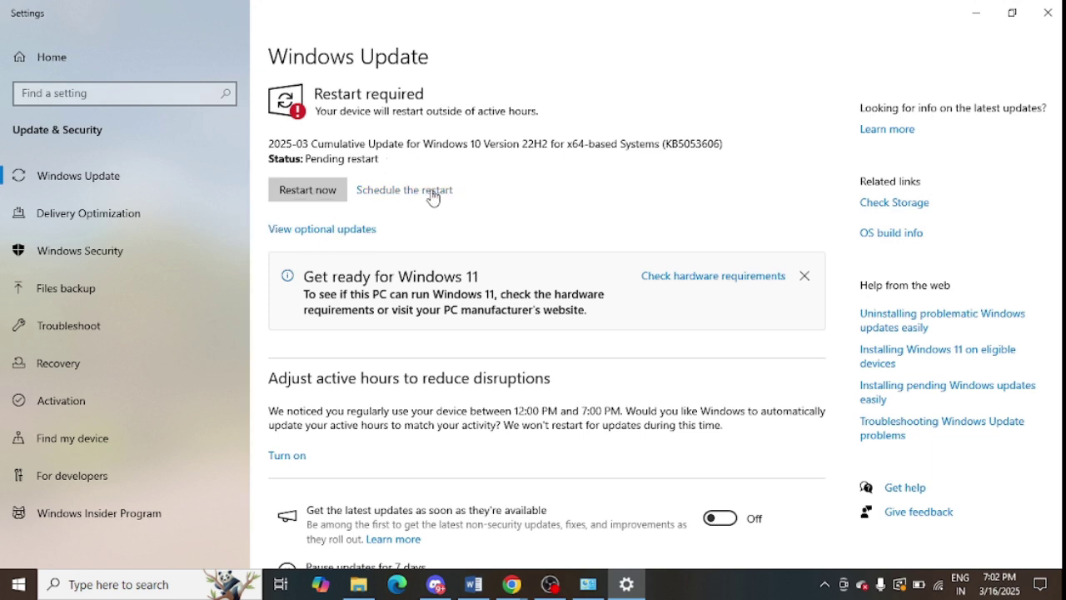
left_click(1048, 12)
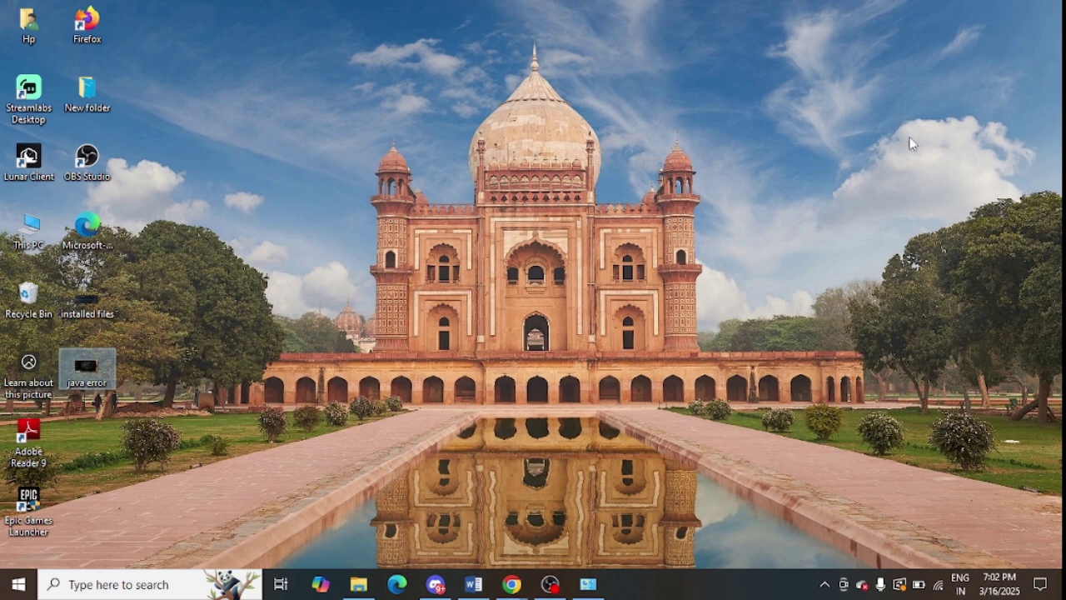
left_click(371, 591)
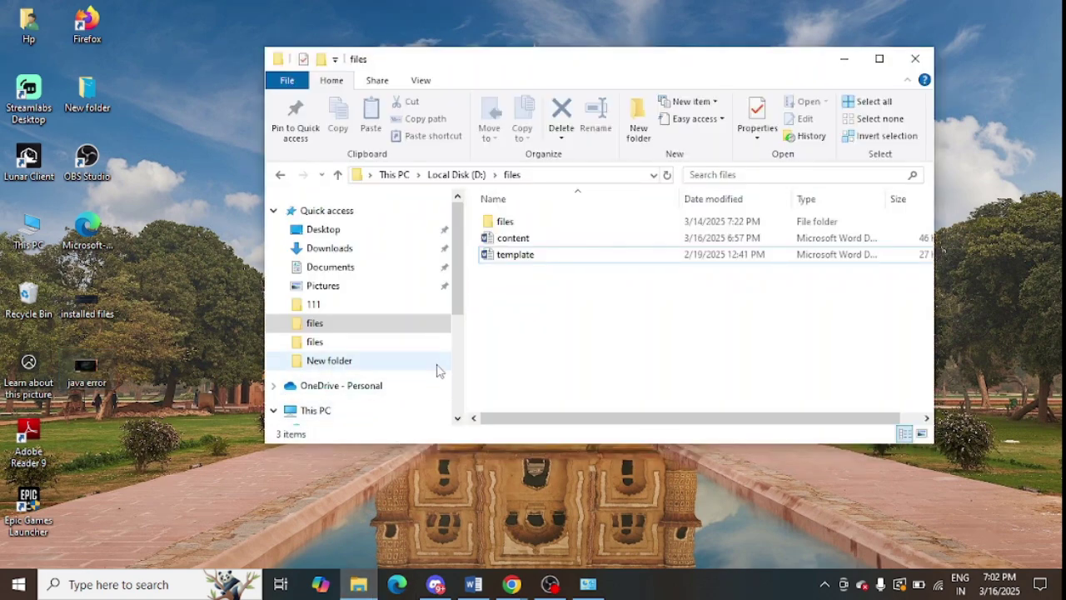
scroll(461, 369, "down", 4)
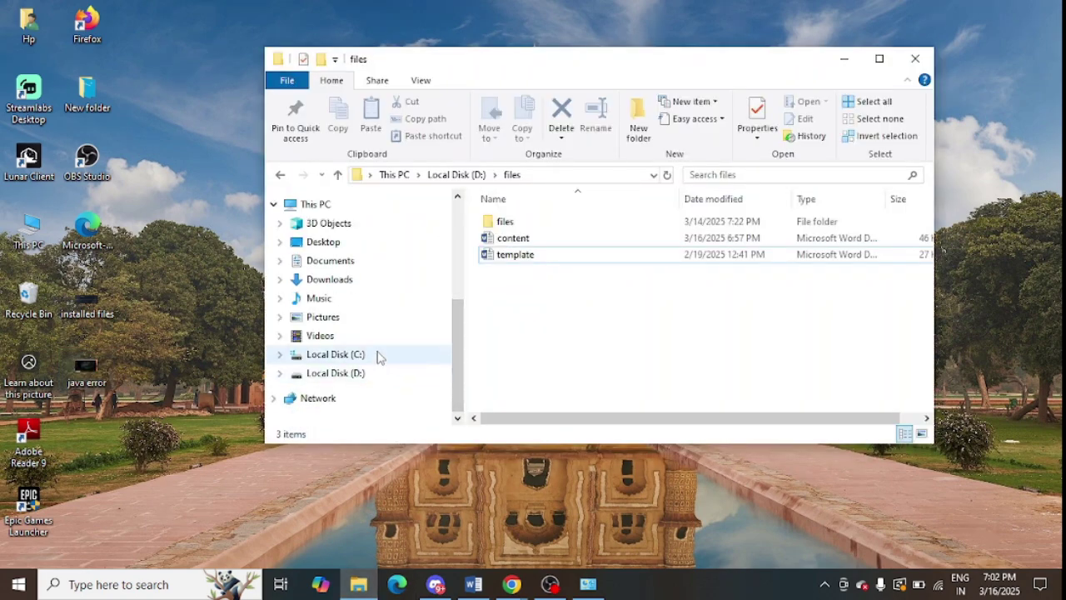
left_click(335, 354)
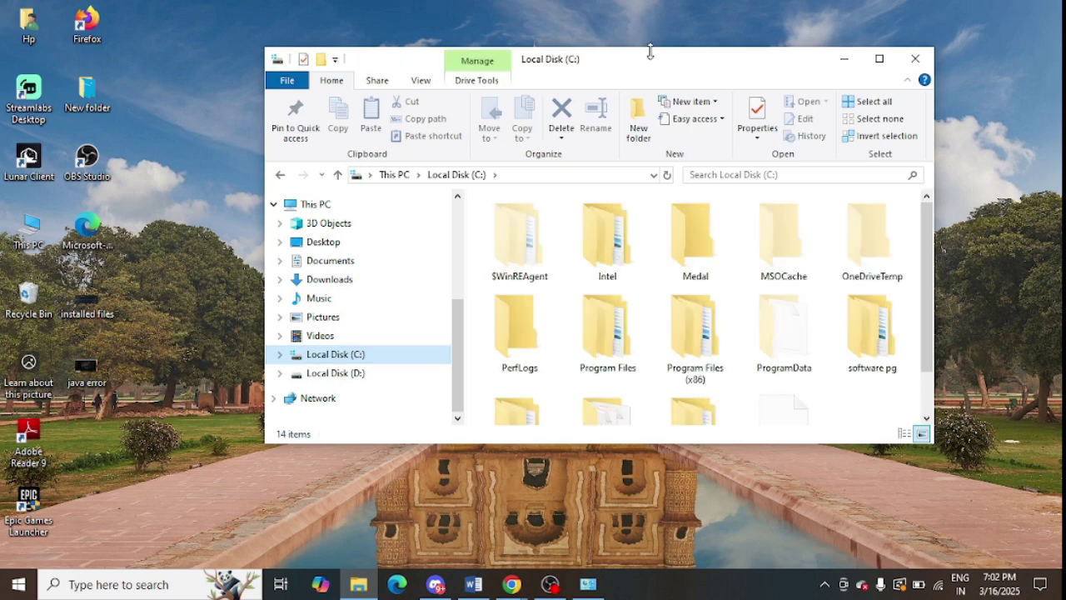
double_click(648, 47)
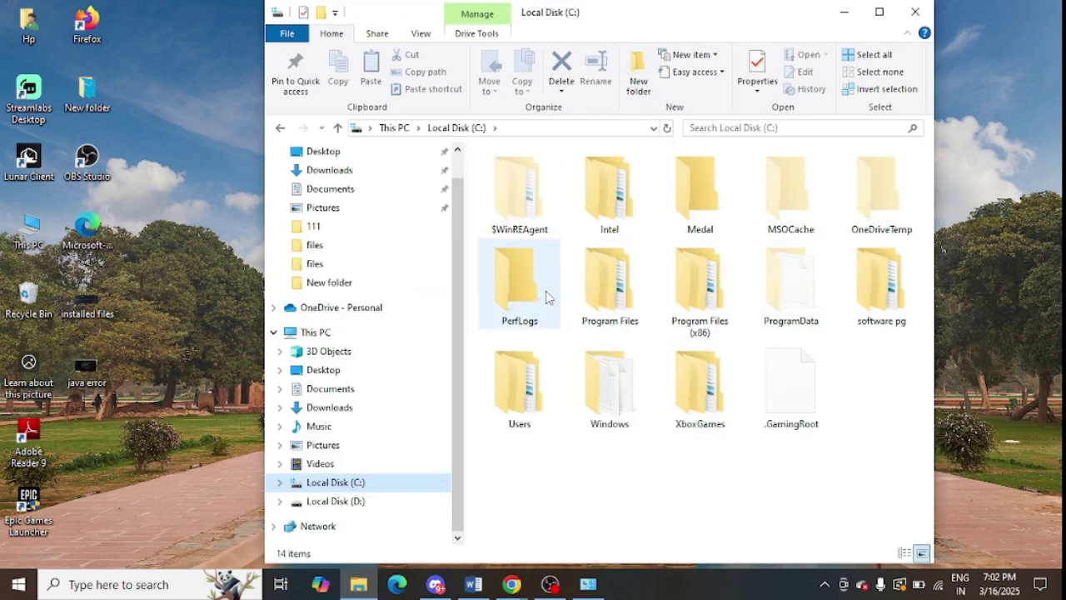
double_click(529, 386)
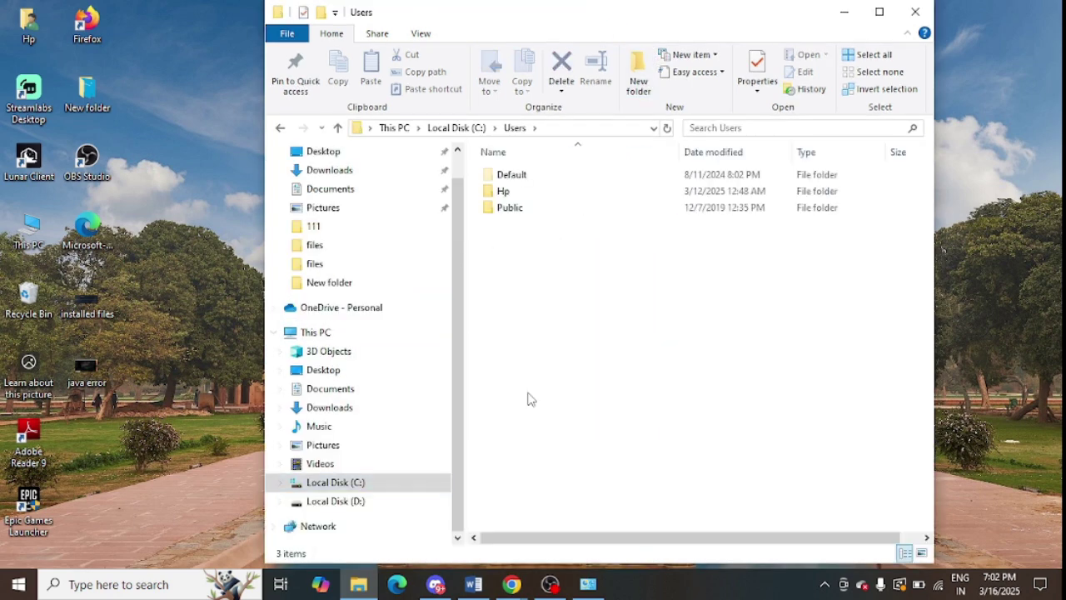
double_click(512, 191)
double_click(690, 15)
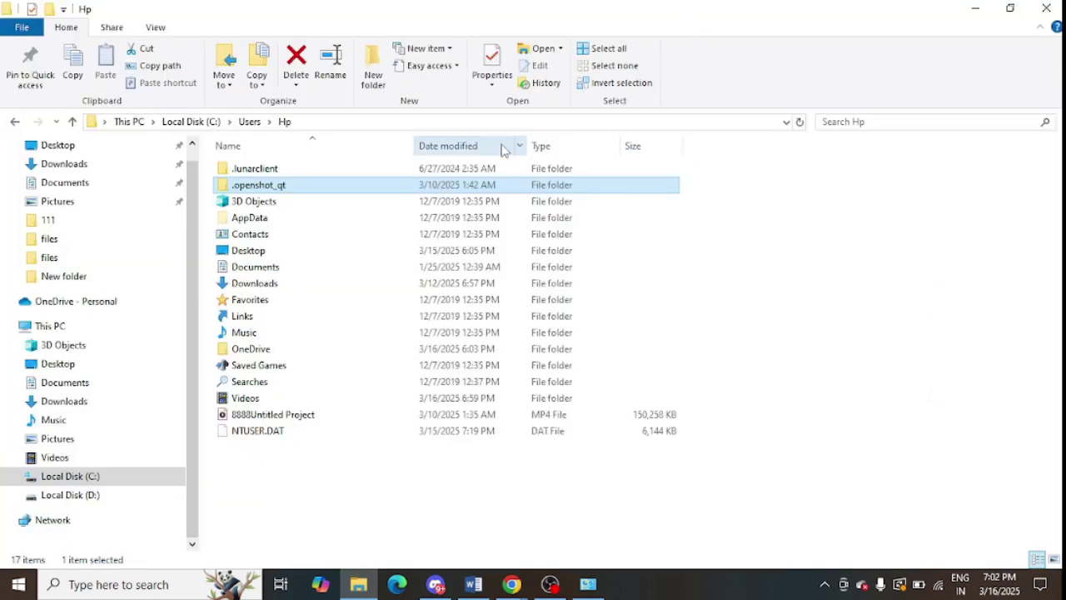
left_click(300, 218)
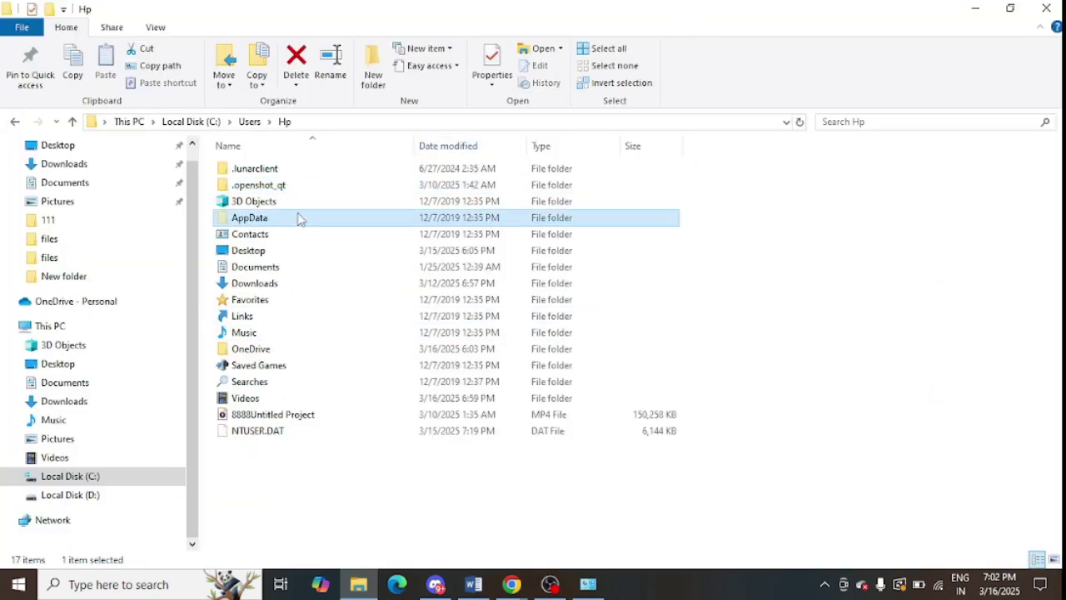
double_click(300, 218)
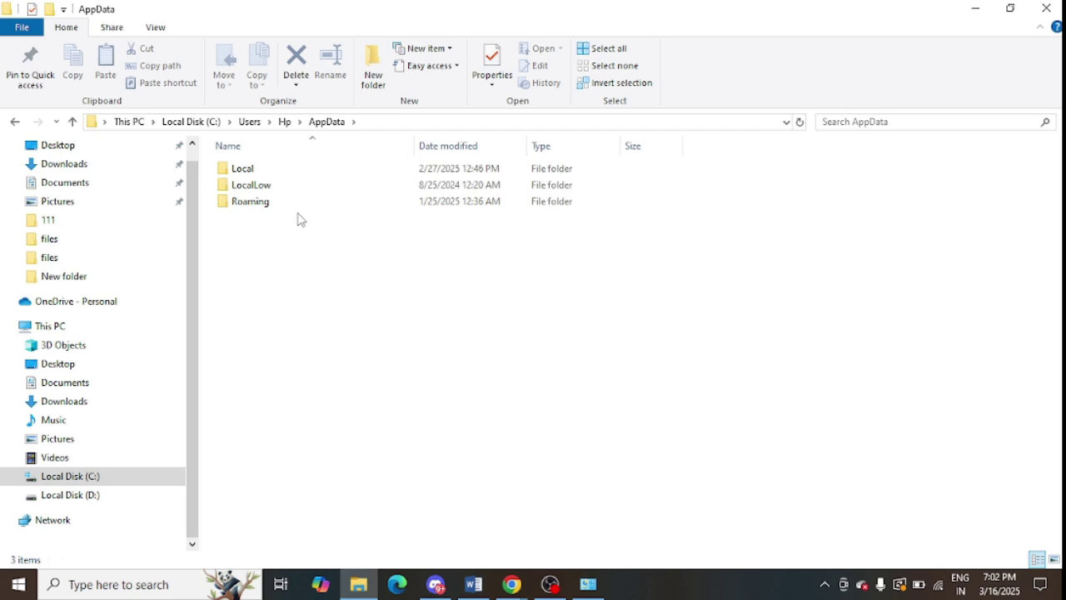
double_click(300, 202)
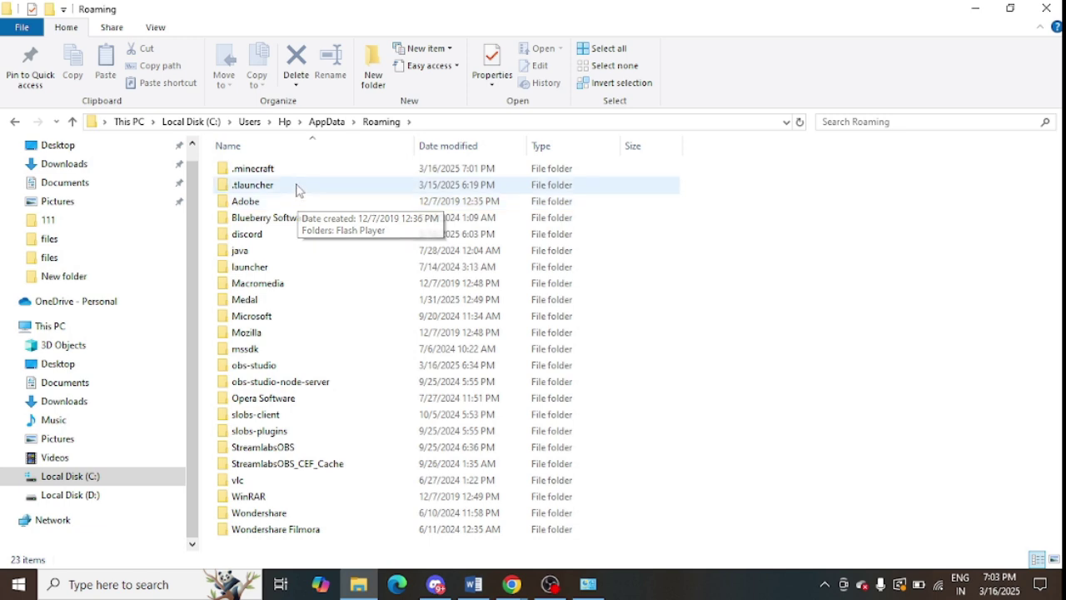
double_click(292, 173)
double_click(291, 177)
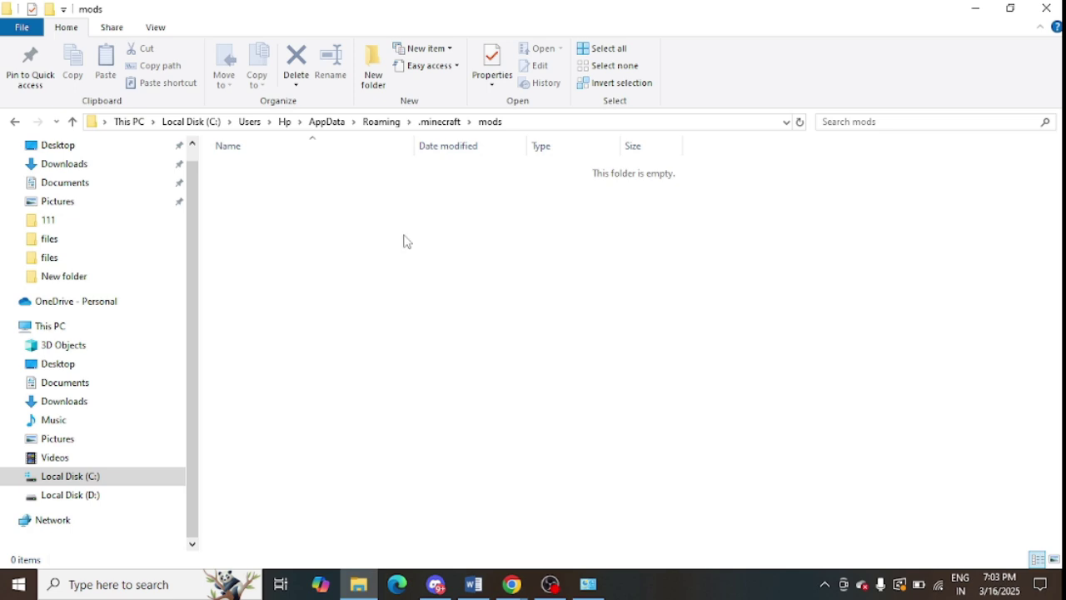
key("super+d")
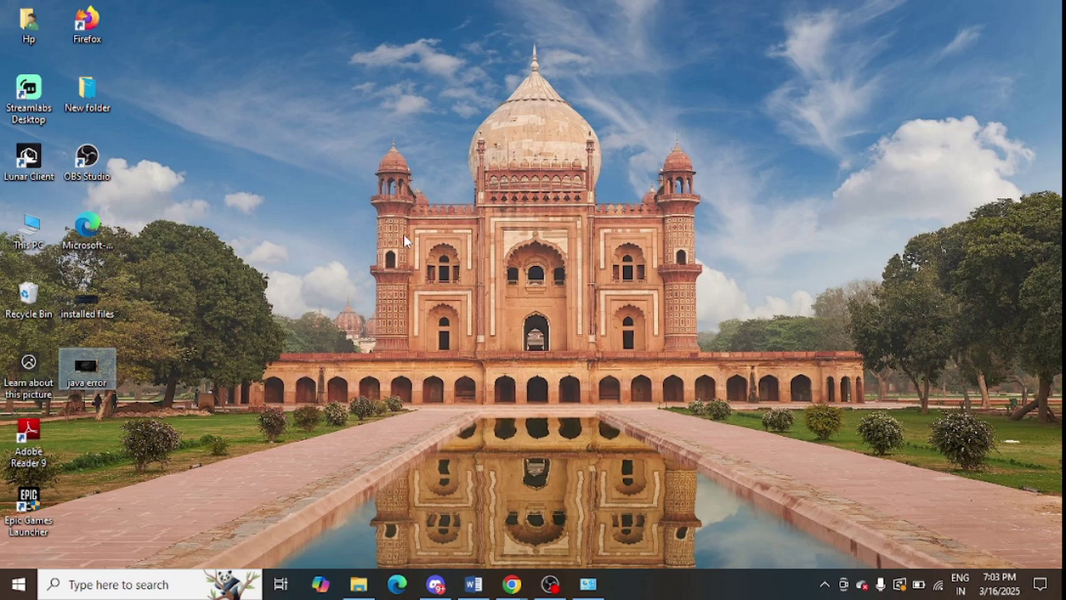
key("super+r")
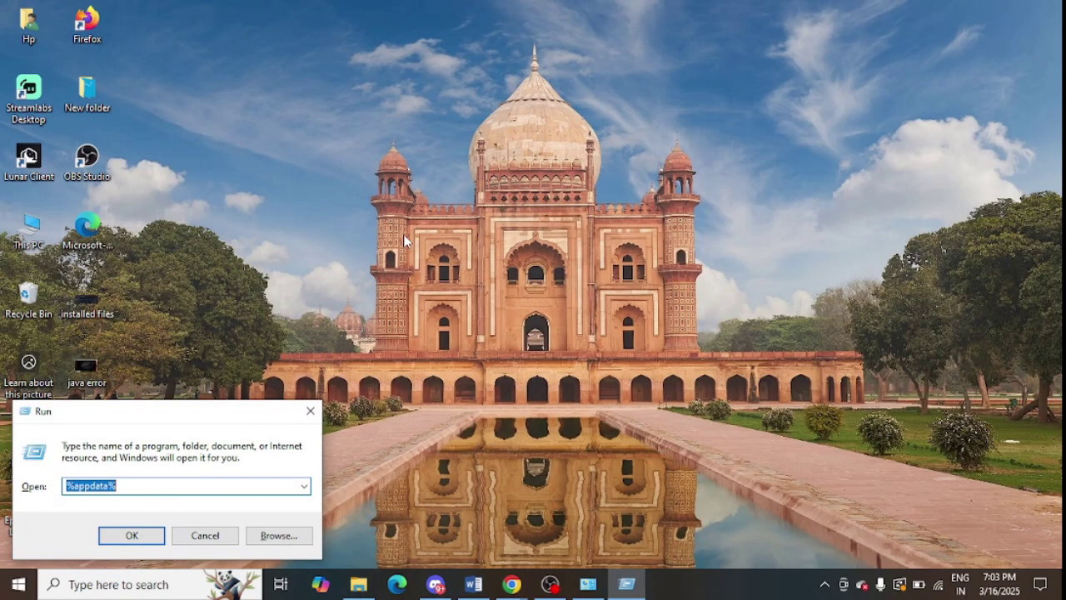
key("Return")
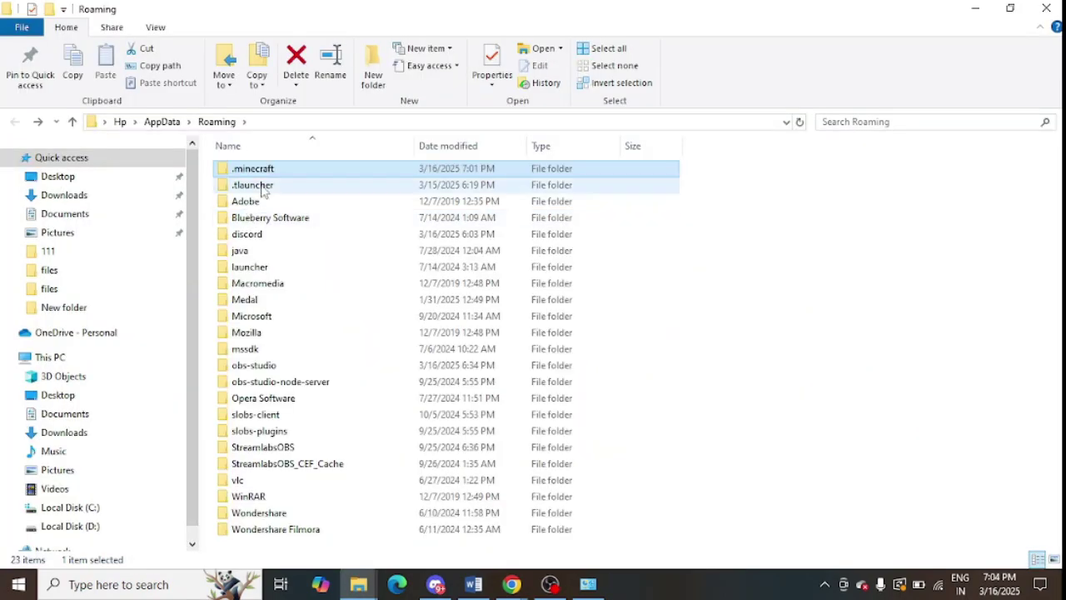
left_click(270, 170)
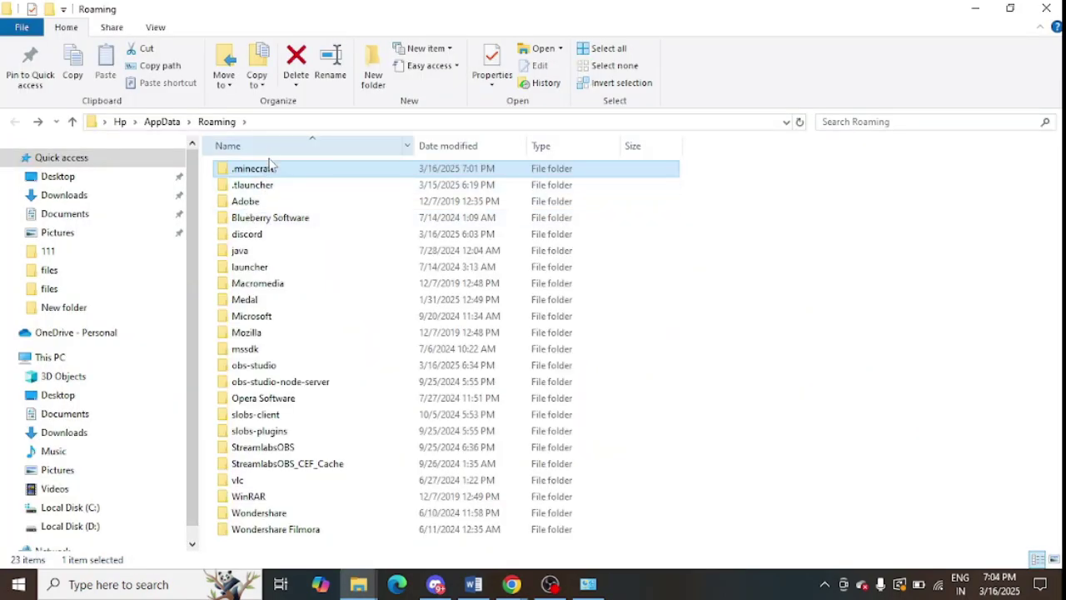
right_click(270, 171)
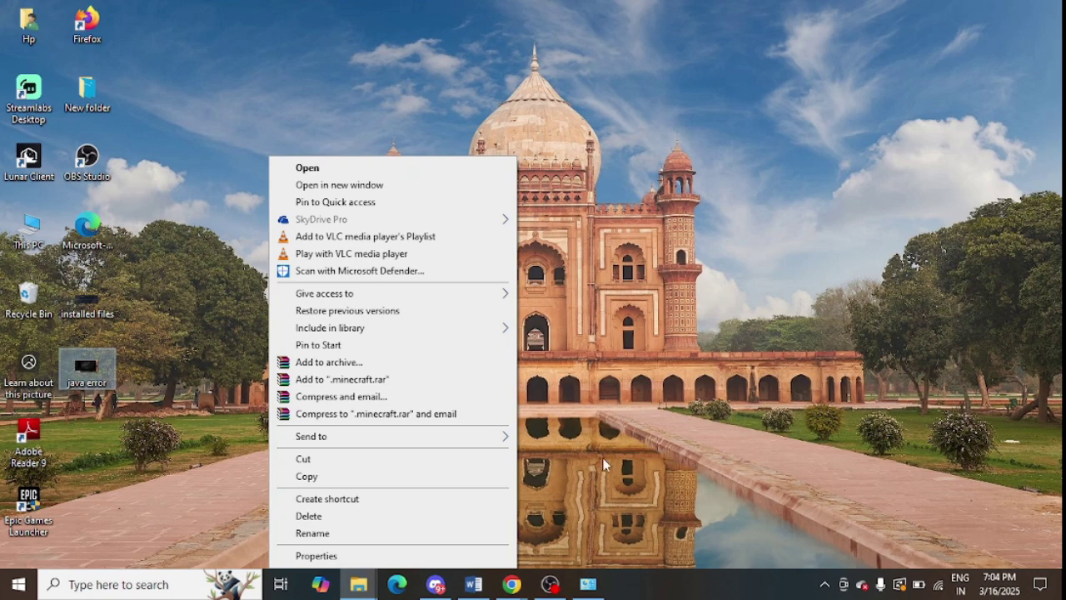
left_click(729, 395)
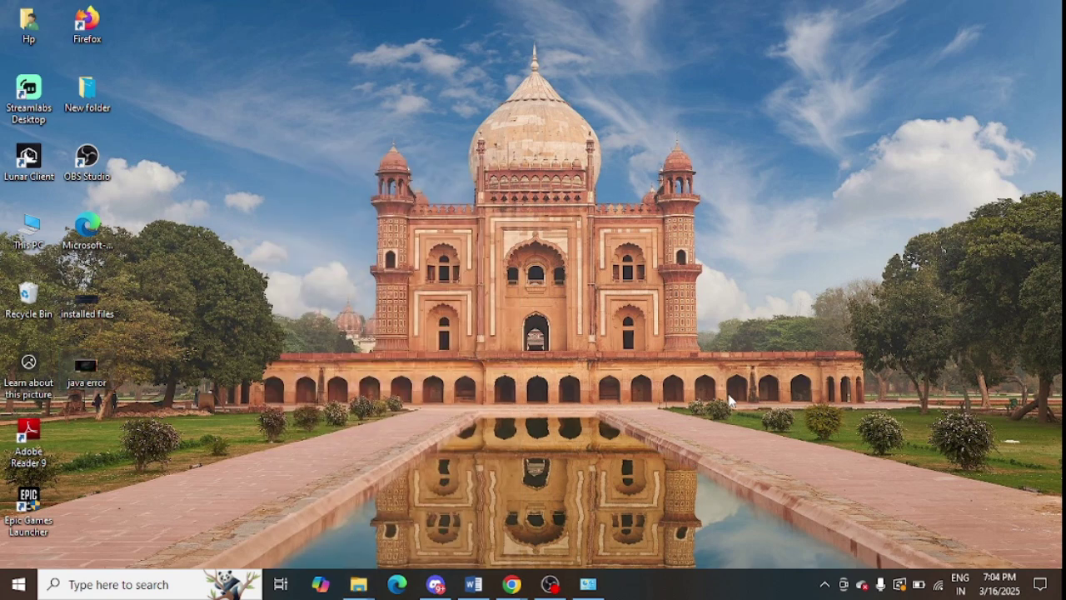
Launch Microsoft Store from a Windows search for 'mic'.
left_click(96, 589)
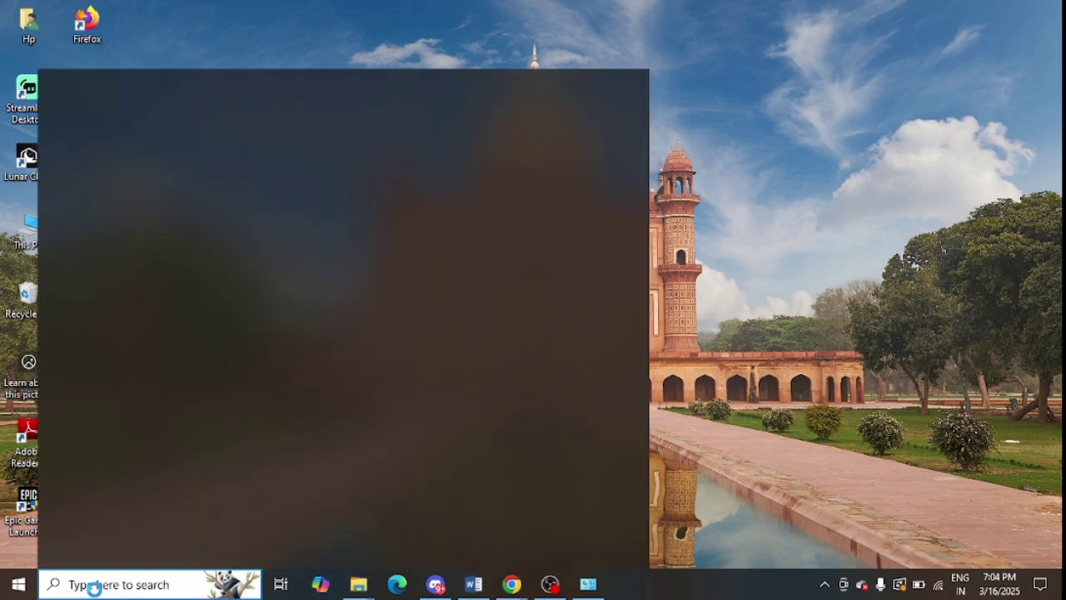
type("mic")
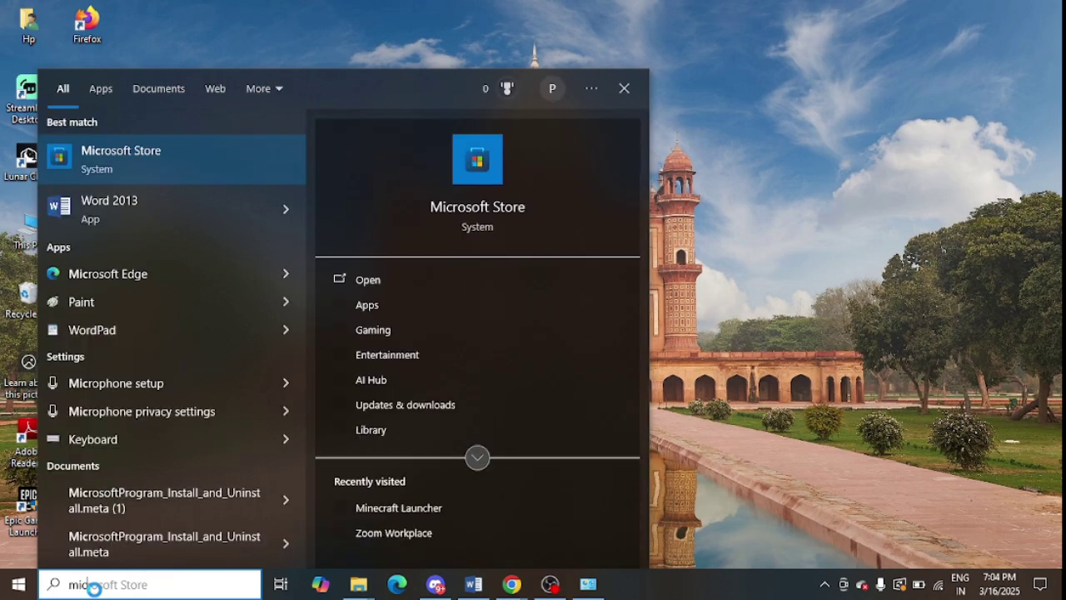
key("Return")
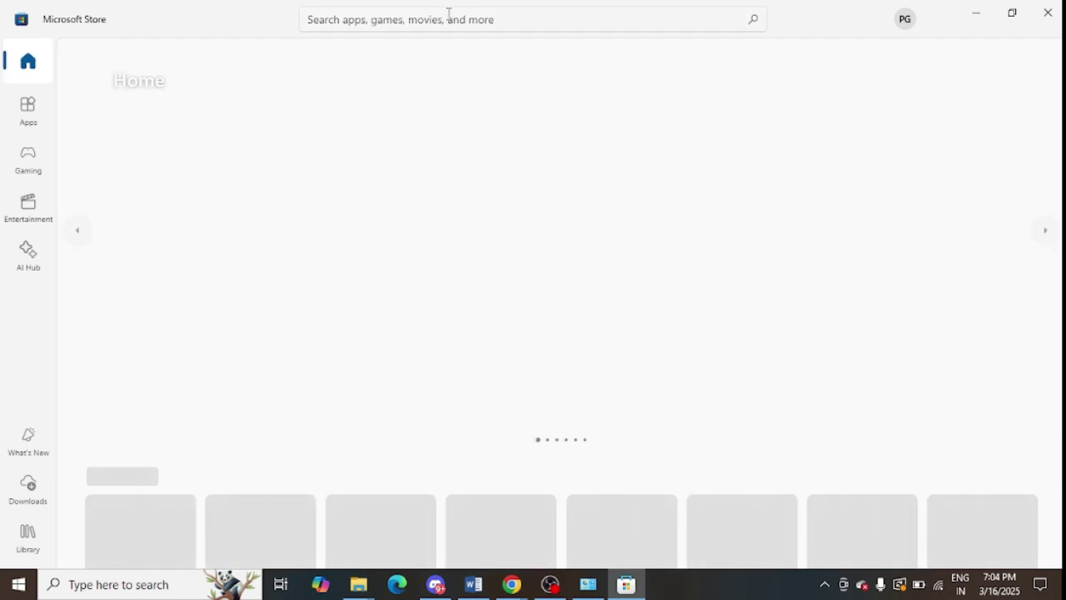
Find and open the Minecraft Launcher product page in the Store, then minimize the Store.
left_click(450, 15)
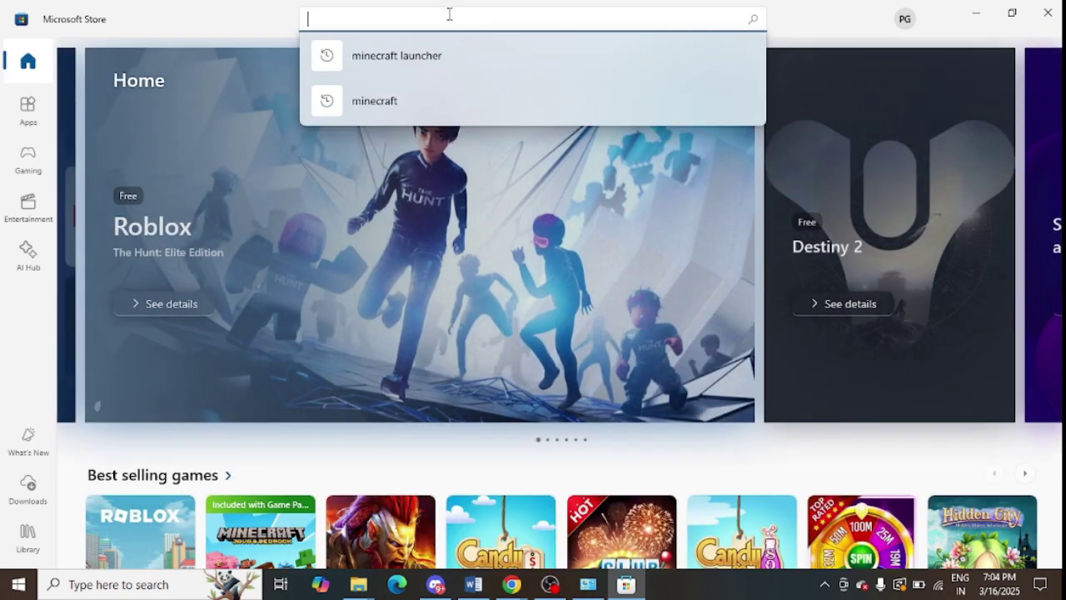
left_click(457, 65)
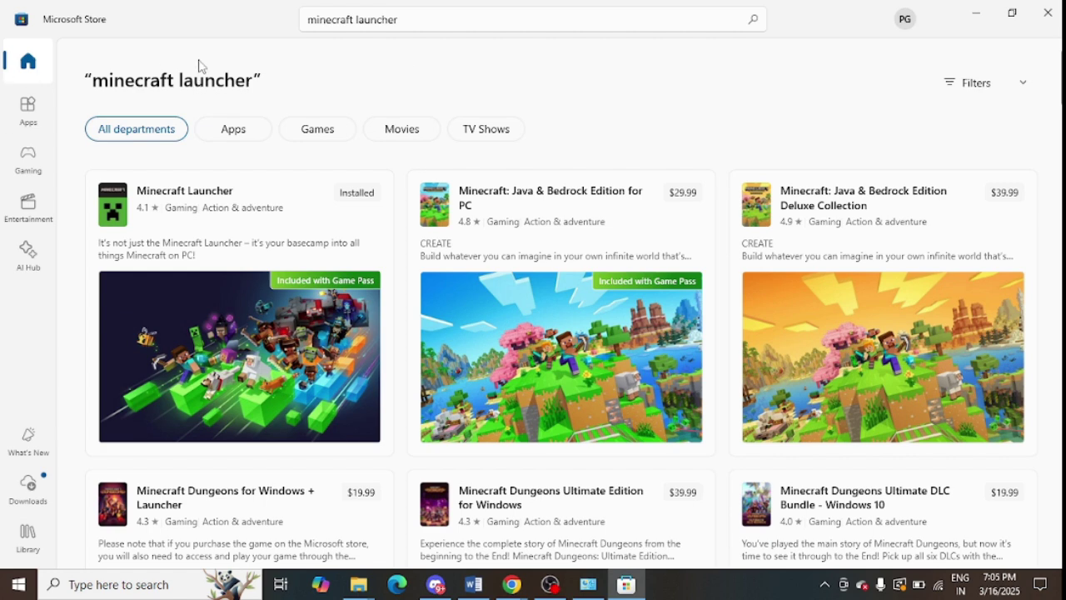
left_click(161, 197)
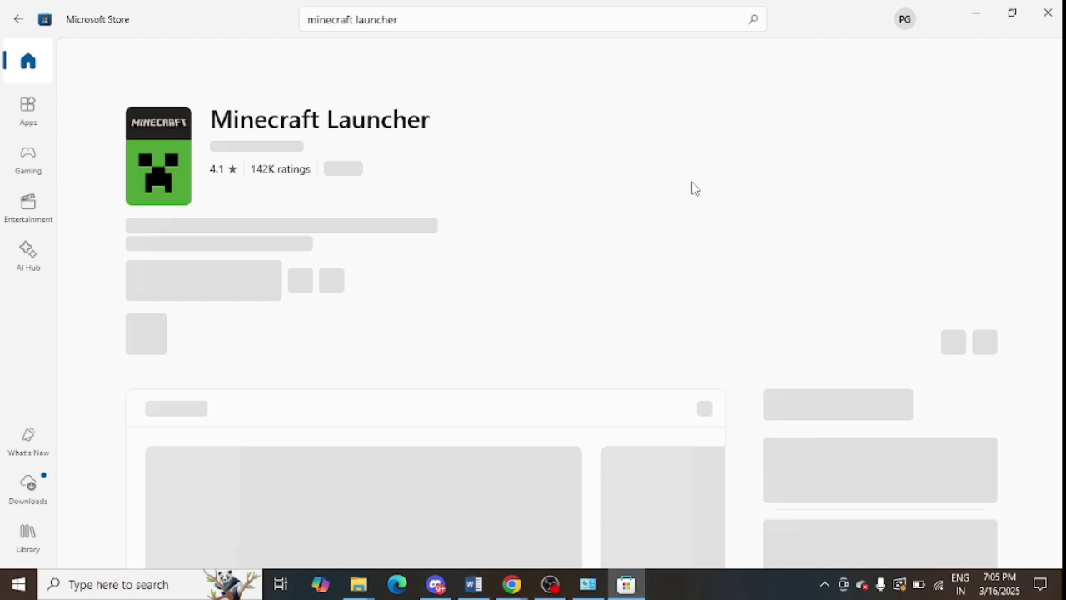
left_click(981, 13)
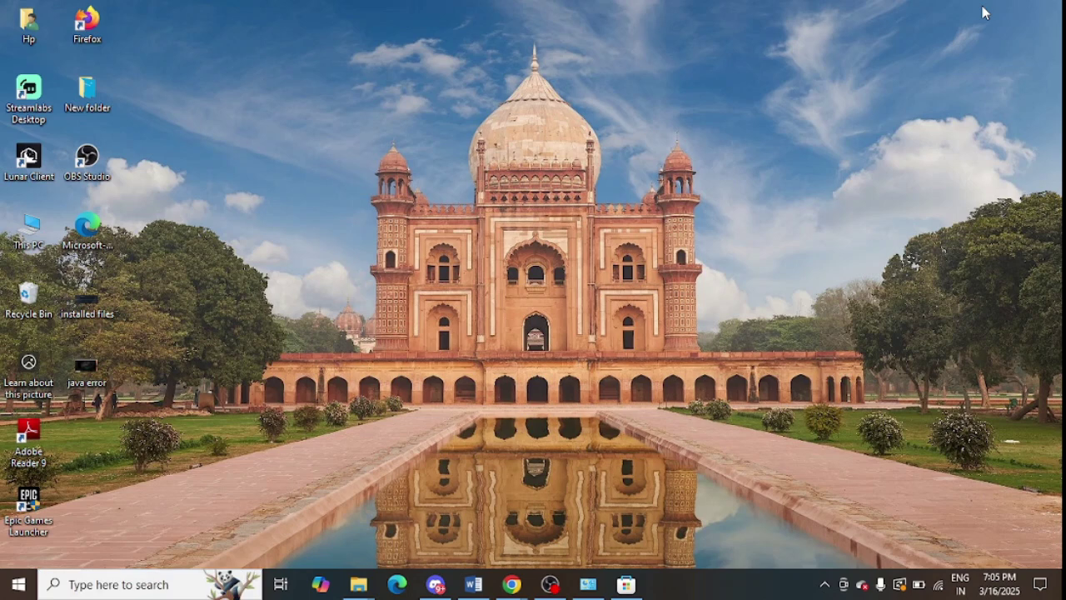
Unlock the firewall's allowed apps list for editing via Windows Security's Firewall & network protection.
key("super+s")
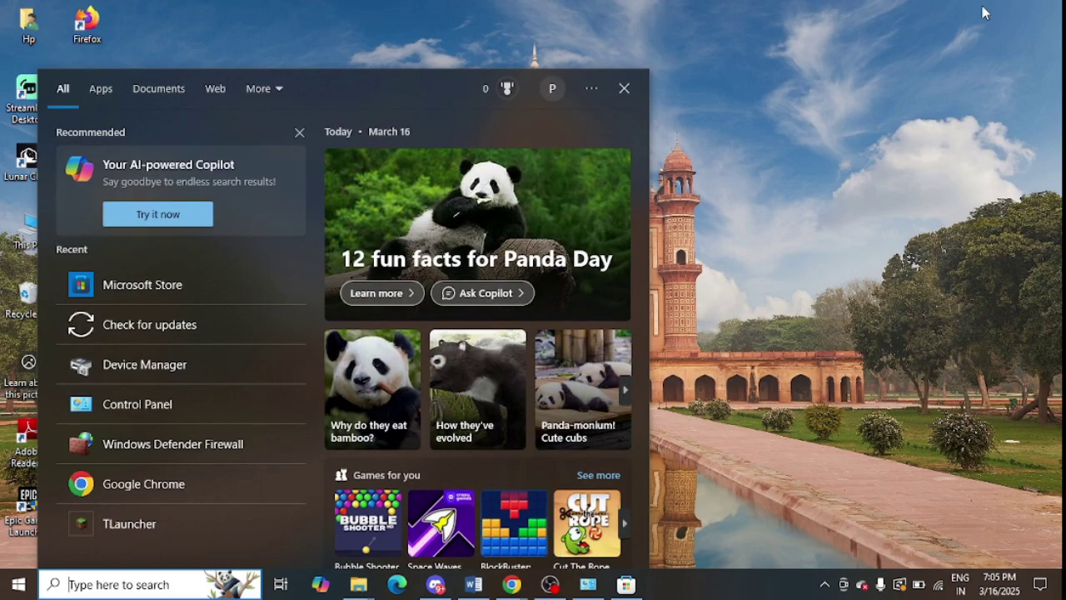
type("windows se")
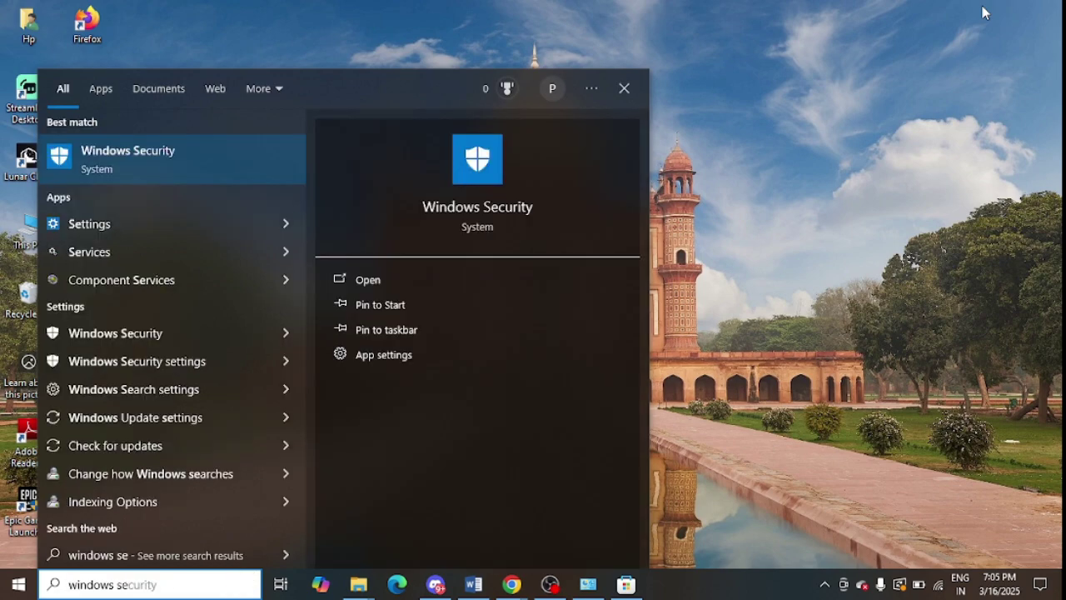
key("Return")
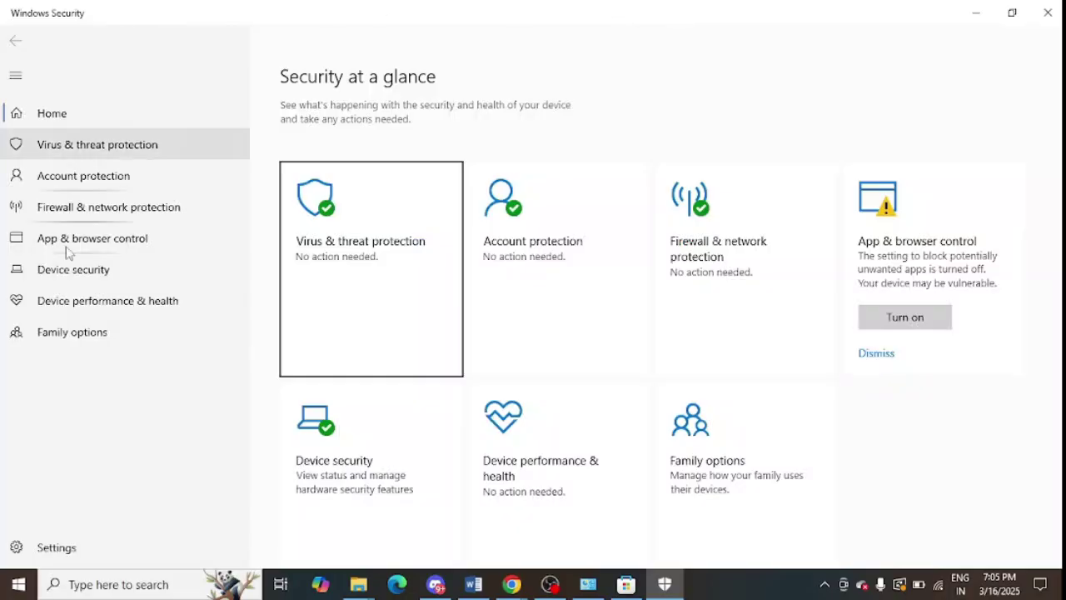
left_click(123, 208)
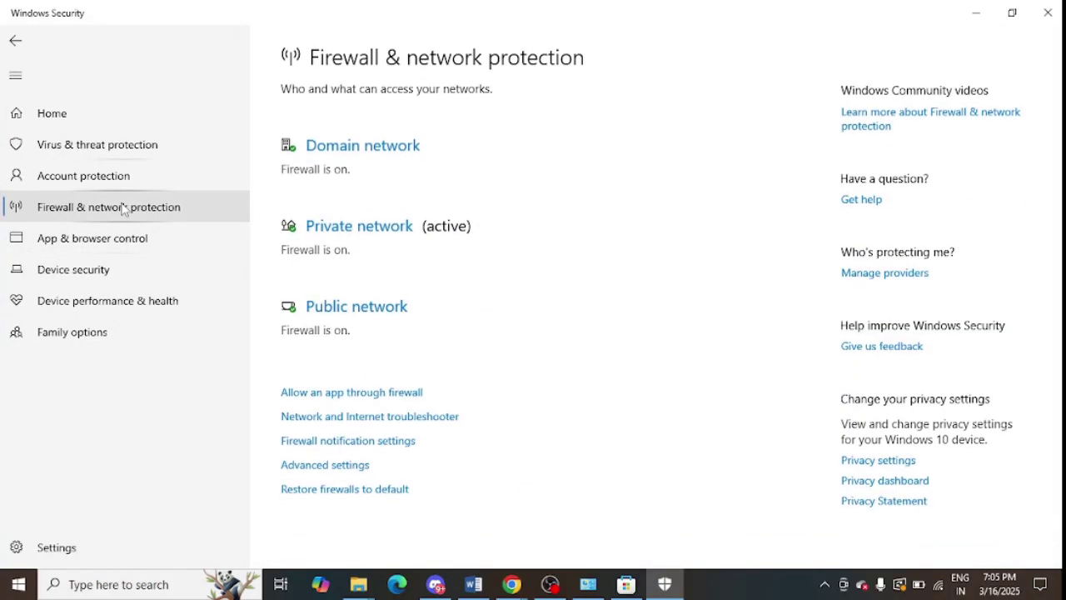
left_click(361, 393)
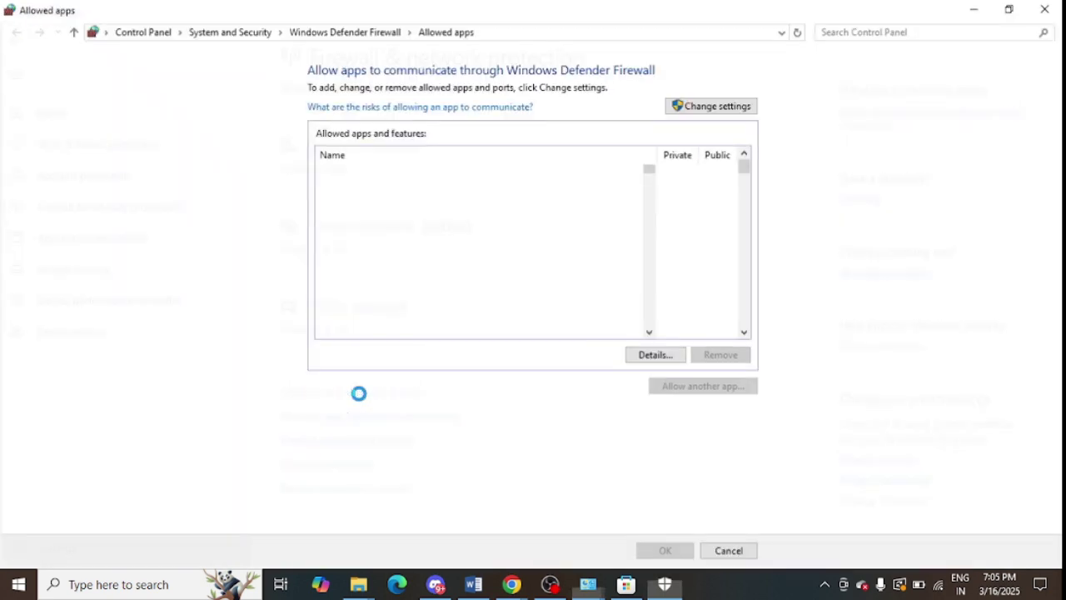
left_click(711, 110)
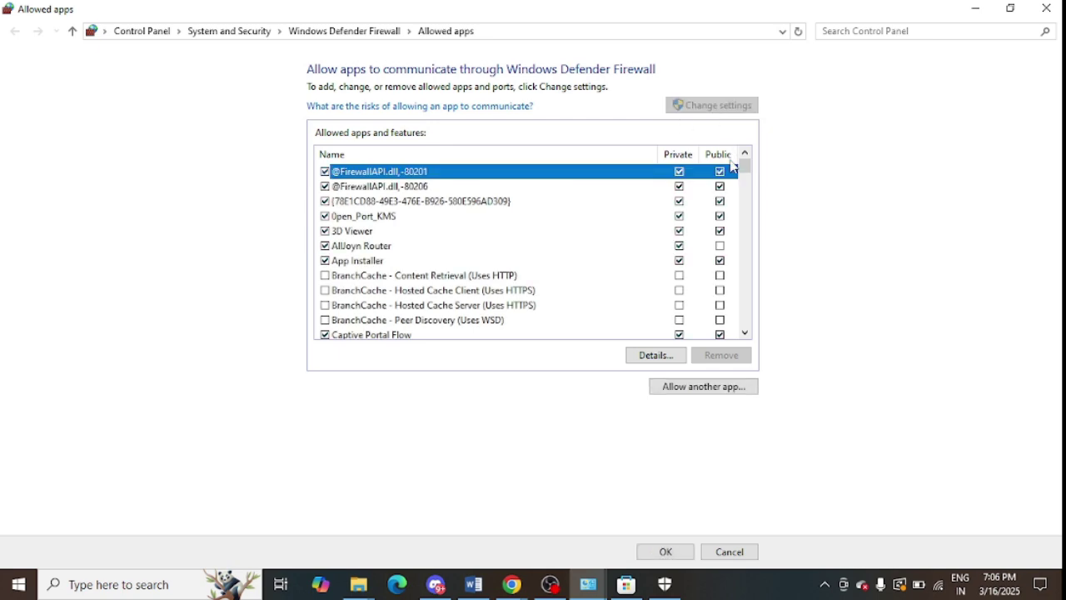
Scroll through the firewall's allowed apps, then return to the Store's Minecraft Launcher page.
left_click_drag(747, 169, 750, 243)
scroll(388, 276, "up", 1)
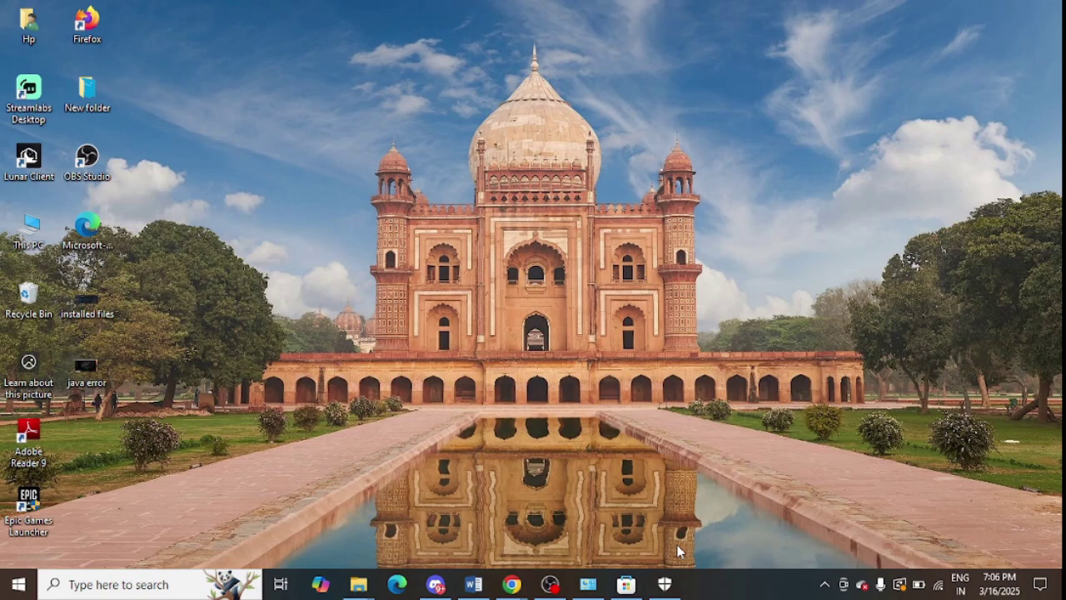
left_click(625, 590)
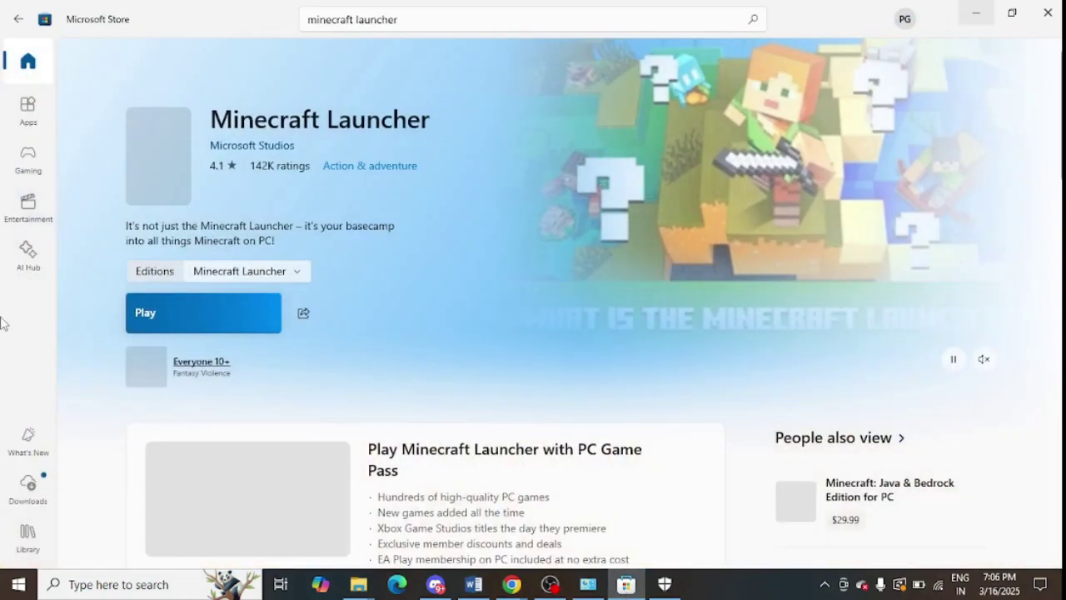